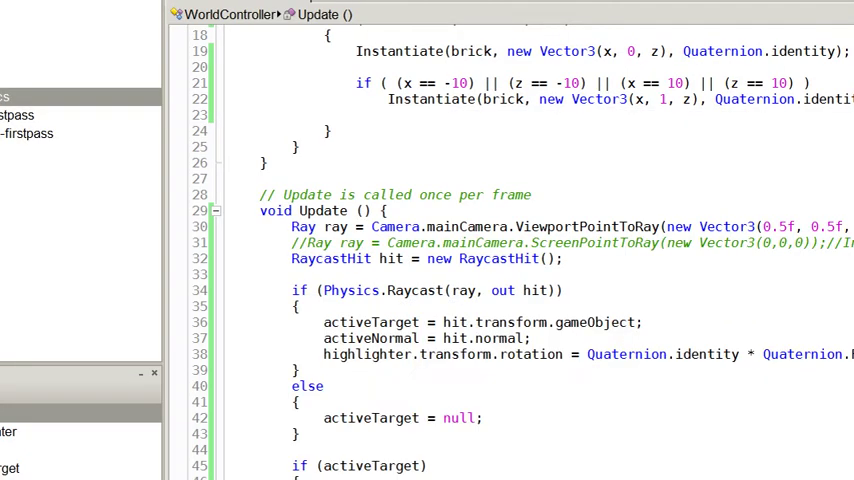
scroll(416, 218, up, 5)
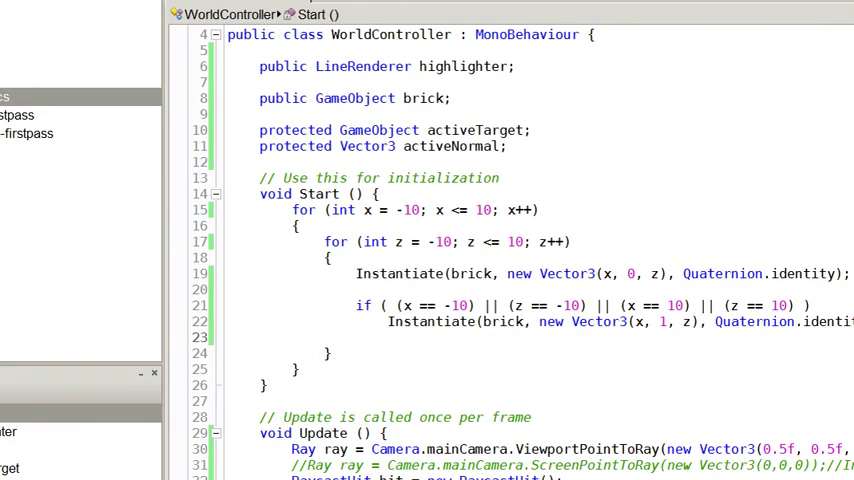
Edit the x and z for-loops on lines 15 and 17 from -10..10 to -80..80.
double_click(412, 210)
text(100)
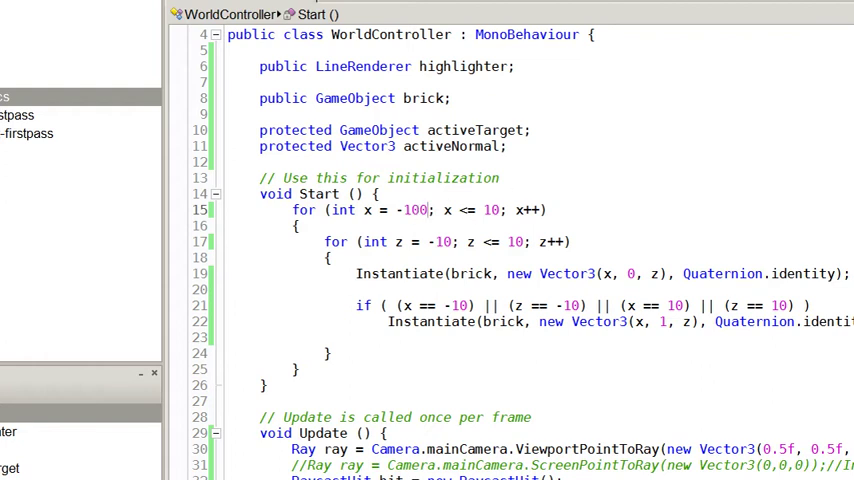
key(BackSpace)
key(Left)
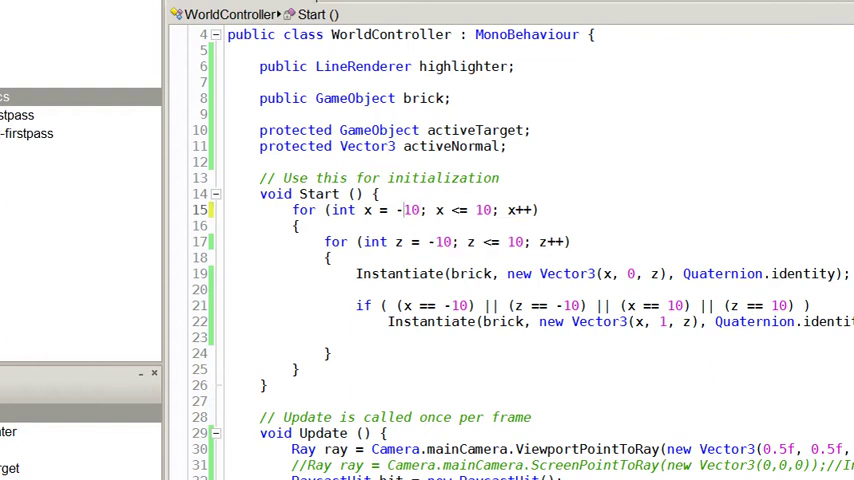
key(BackSpace)
text(8)
double_click(477, 210)
text(80)
click(436, 243)
key(Delete)
text(8)
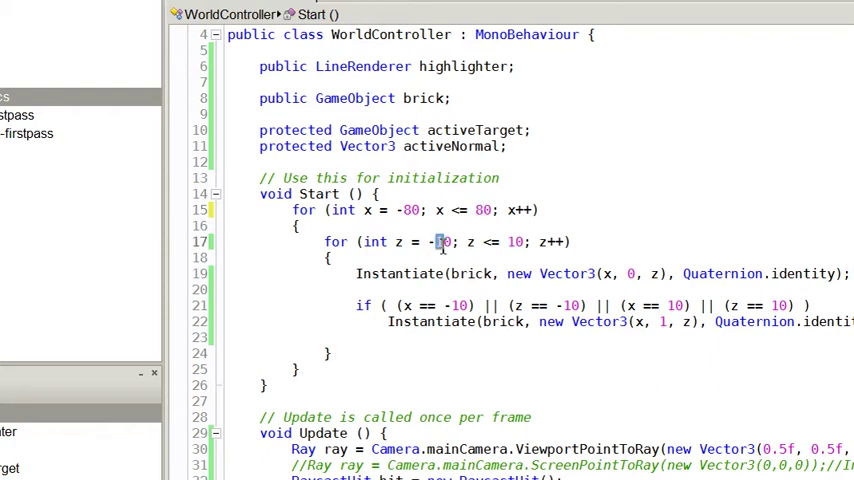
double_click(512, 242)
text(80)
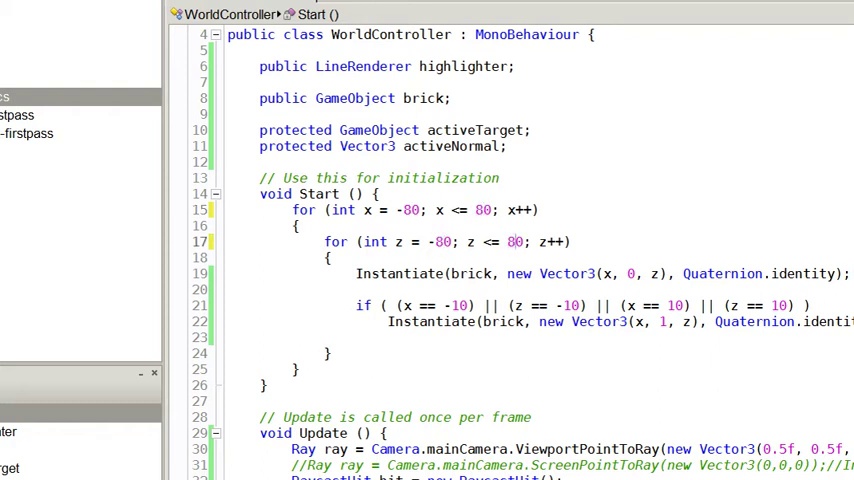